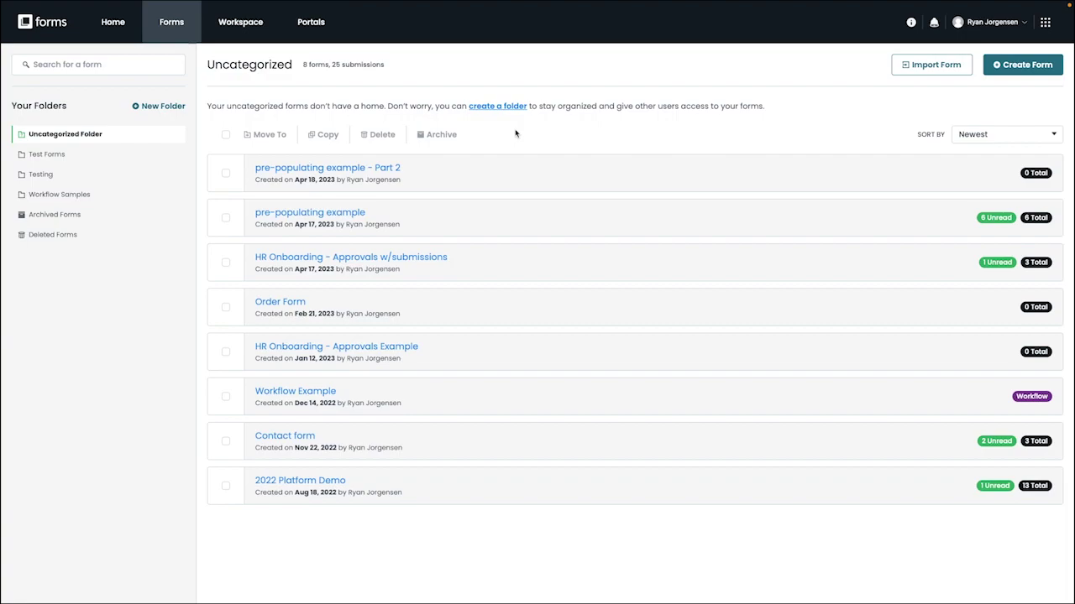
- Review the six submissions of the pre-populating example form
{"action": "mouse_move", "coordinate": [353, 218]}
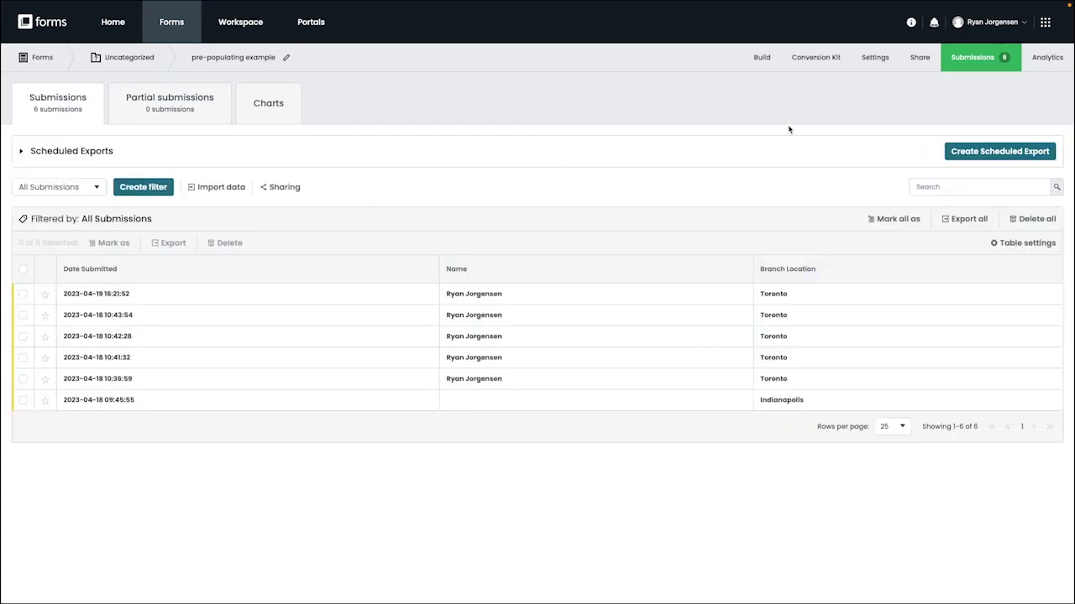
- Copy the pre-populating example form's public link from its Share page
{"action": "left_click", "coordinate": [920, 59]}
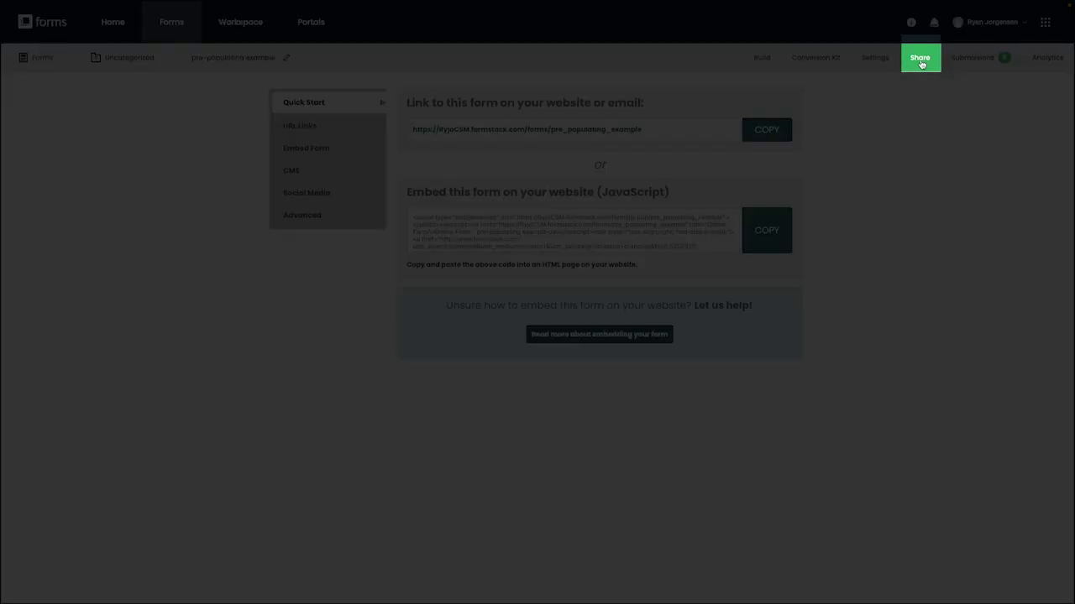
{"action": "left_click", "coordinate": [774, 131]}
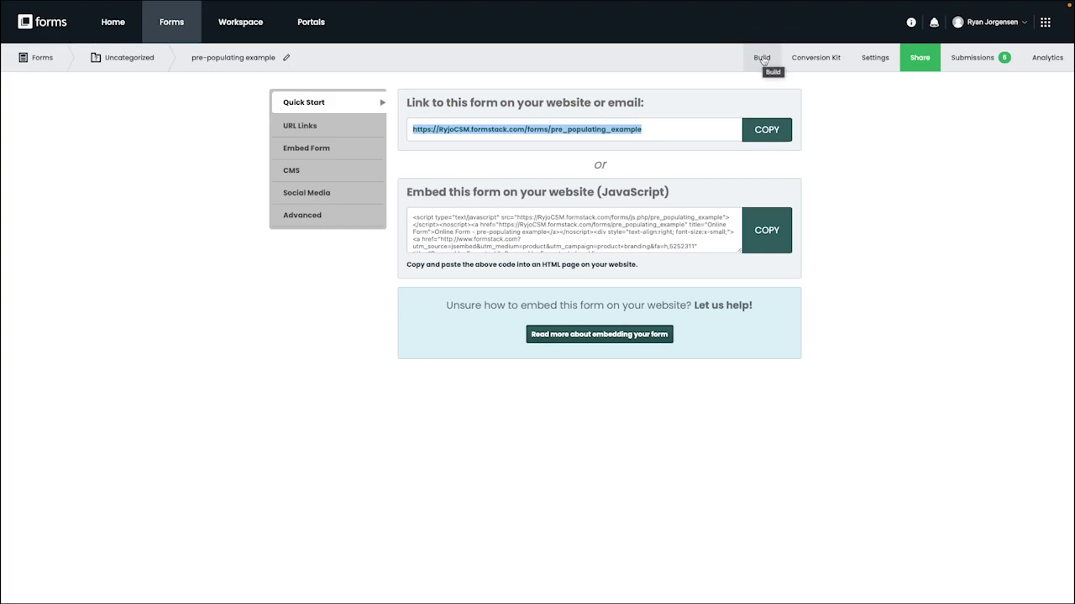
- Open the form in the builder and inspect the Name and Branch Location fields
{"action": "left_click", "coordinate": [763, 58]}
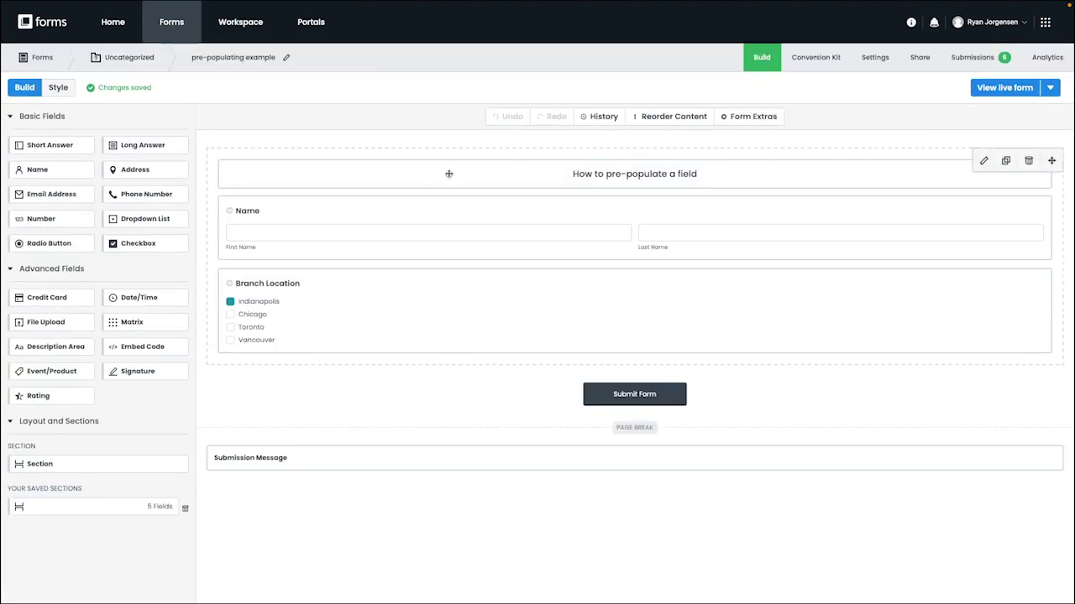
{"action": "left_click", "coordinate": [353, 220]}
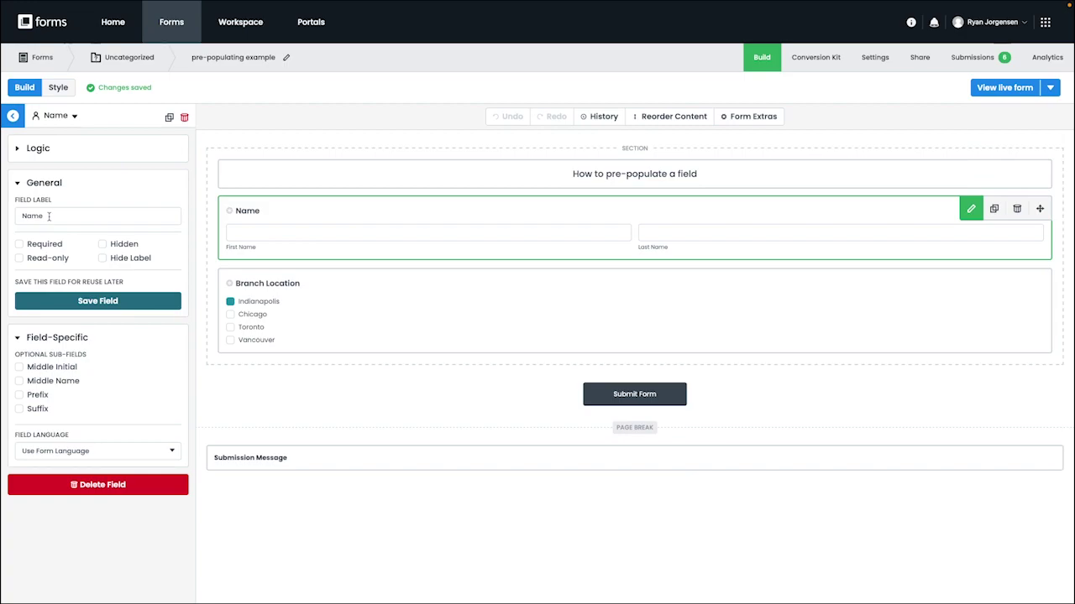
{"action": "left_click", "coordinate": [263, 337]}
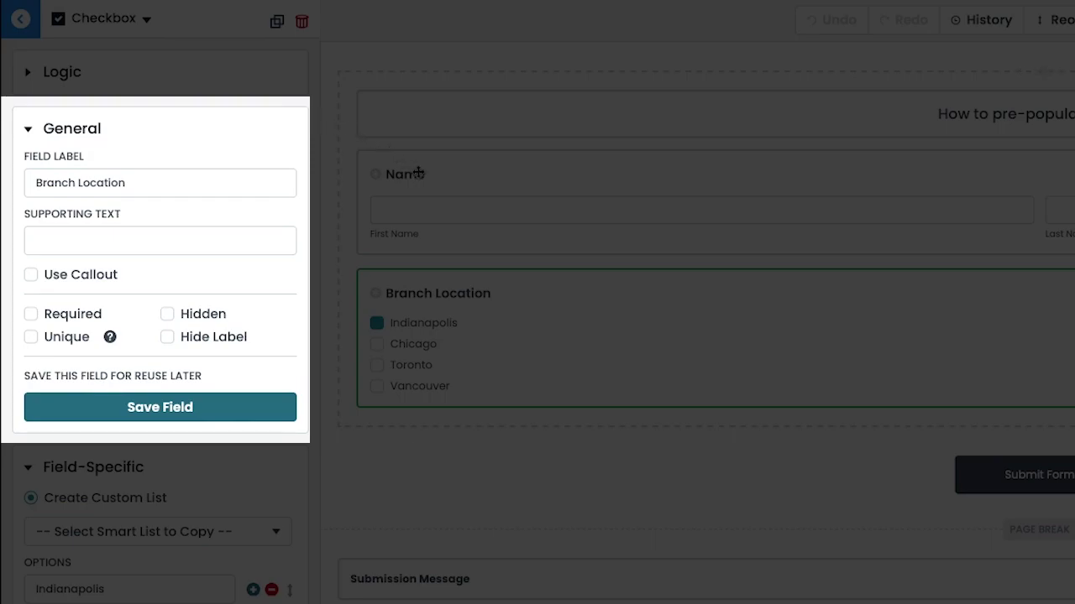
- Toggle Hidden on Branch Location and Read-only on Name, reverting both
{"action": "left_click", "coordinate": [168, 315]}
{"action": "left_click", "coordinate": [168, 315]}
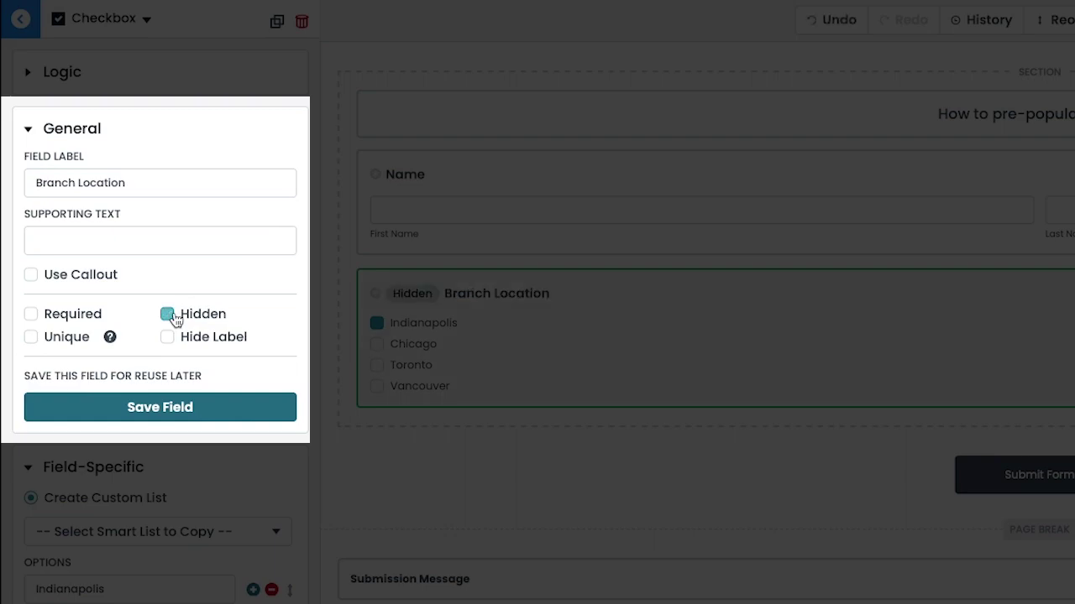
{"action": "left_click", "coordinate": [467, 183]}
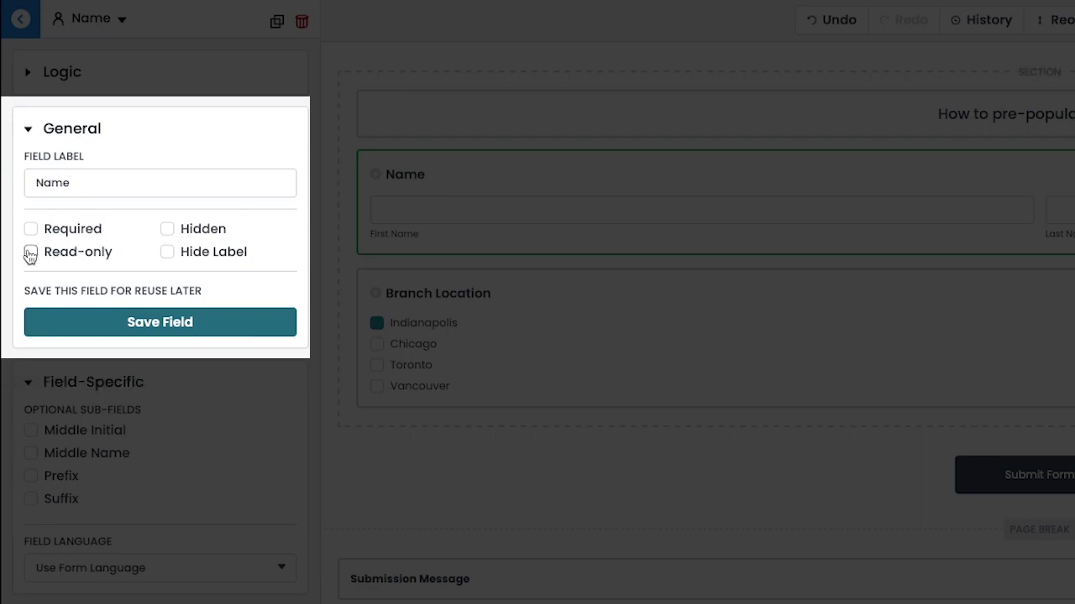
{"action": "left_click", "coordinate": [31, 252]}
{"action": "left_click", "coordinate": [31, 253]}
{"action": "left_click", "coordinate": [430, 379]}
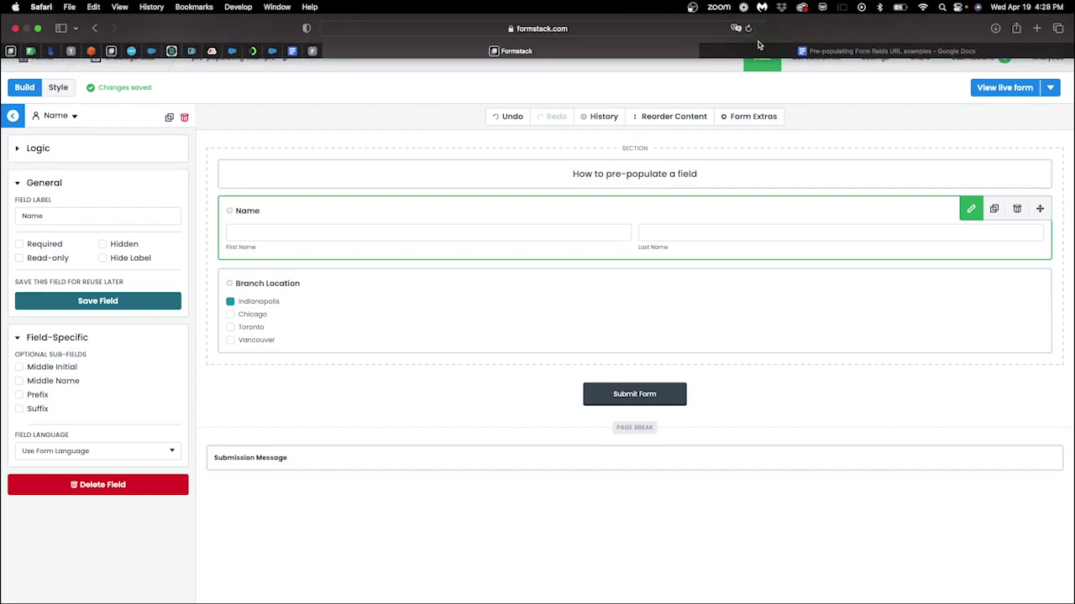
- View the URL examples document with the pattern and working Toronto pre-fill link
{"action": "left_click", "coordinate": [764, 52]}
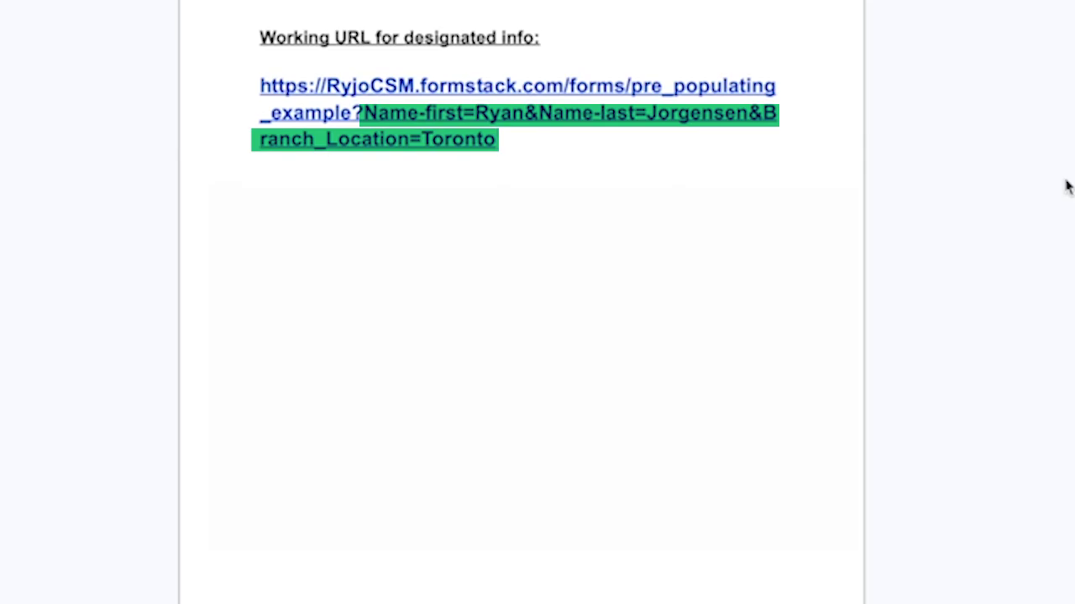
{"action": "left_click", "coordinate": [1067, 187]}
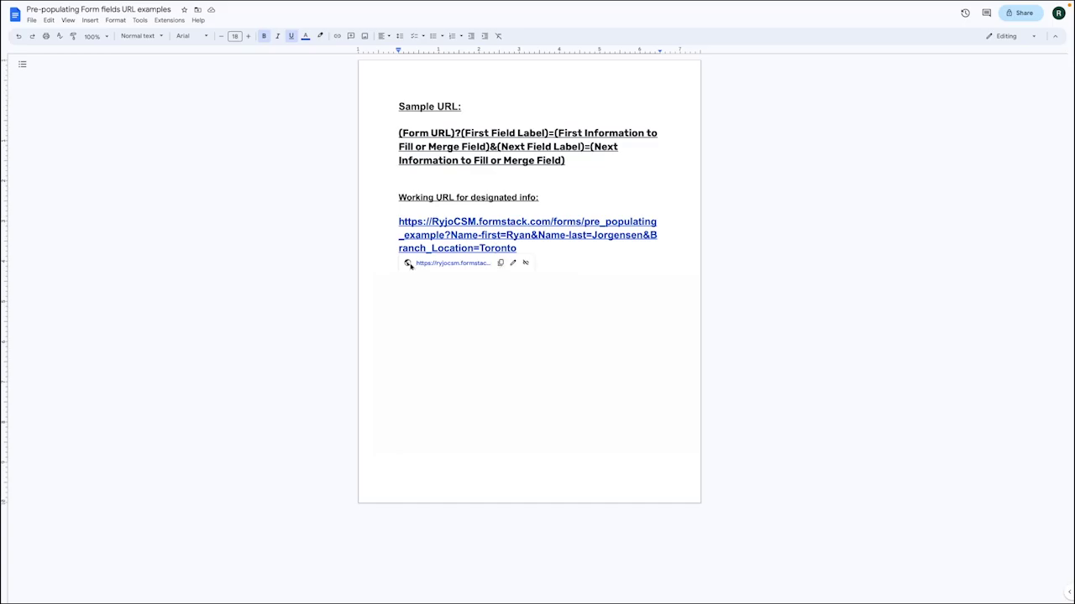
- Open the working pre-fill link to see name and Toronto filled in, then return
{"action": "left_click", "coordinate": [429, 264]}
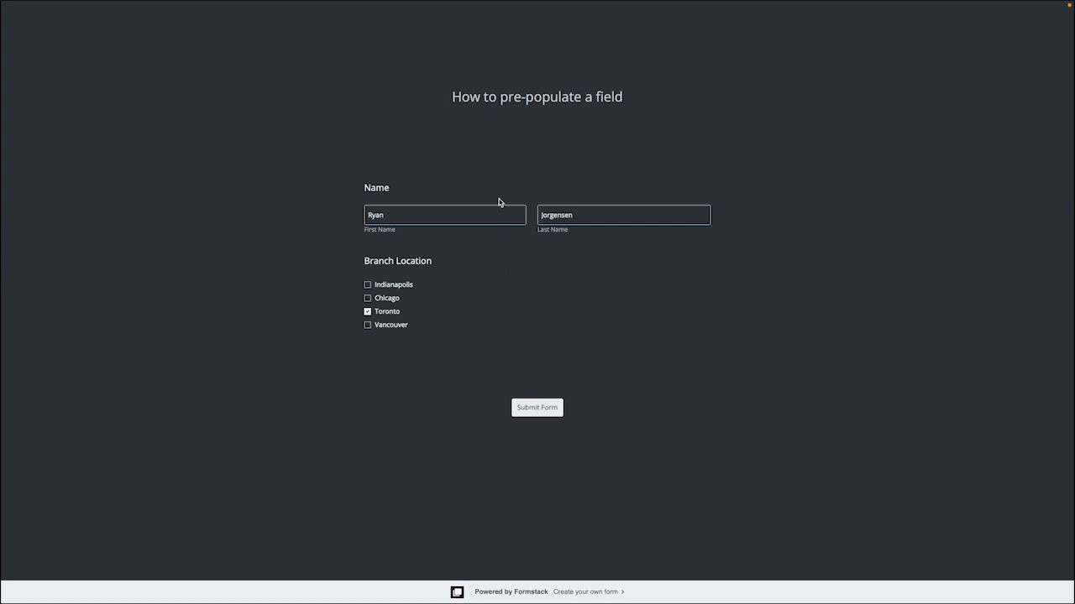
{"action": "left_click", "coordinate": [477, 53]}
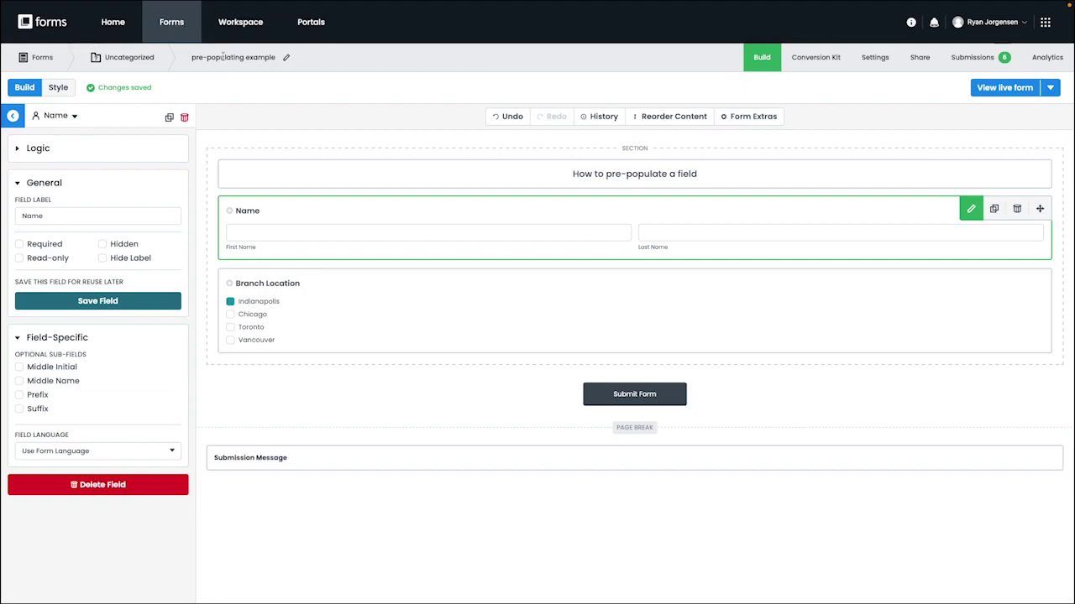
- Read the Branch Location field ID 143034035 from the builder's web address
{"action": "left_click", "coordinate": [325, 293]}
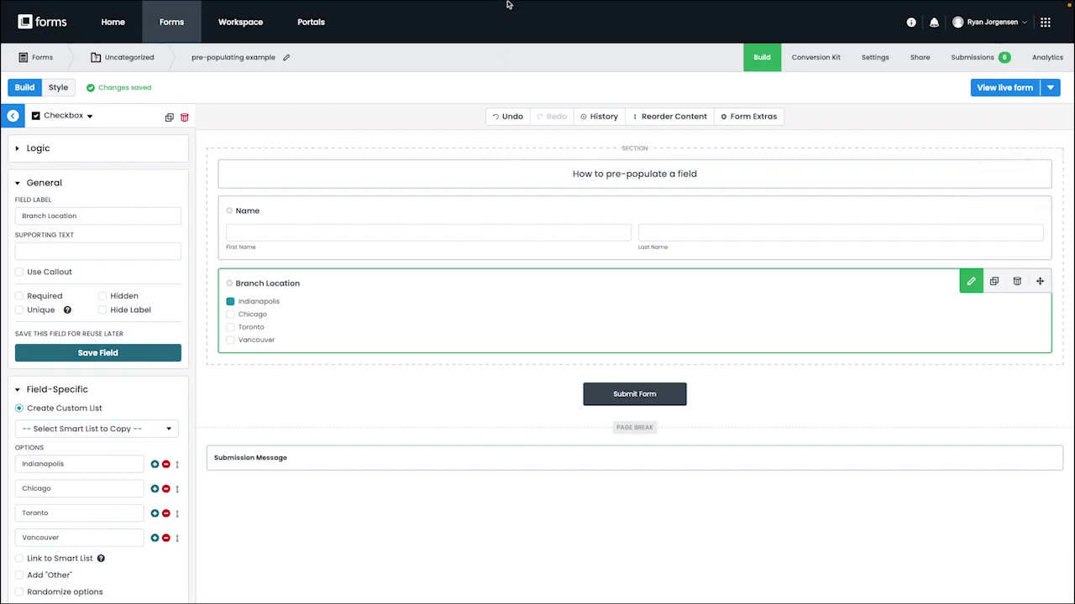
{"action": "mouse_move", "coordinate": [508, 5]}
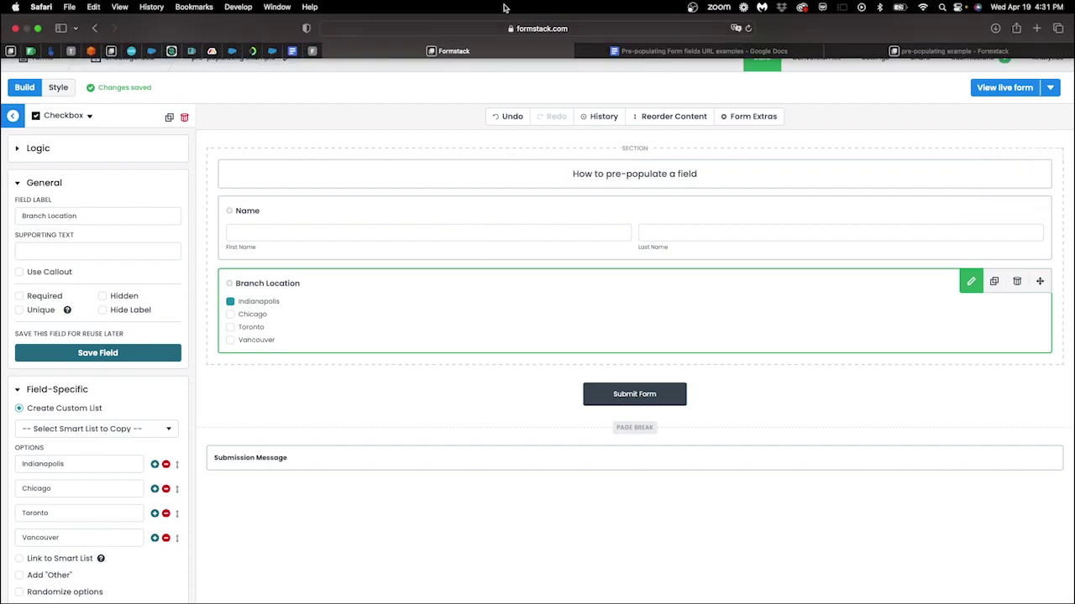
{"action": "left_click", "coordinate": [588, 30]}
{"action": "double_click", "coordinate": [685, 30]}
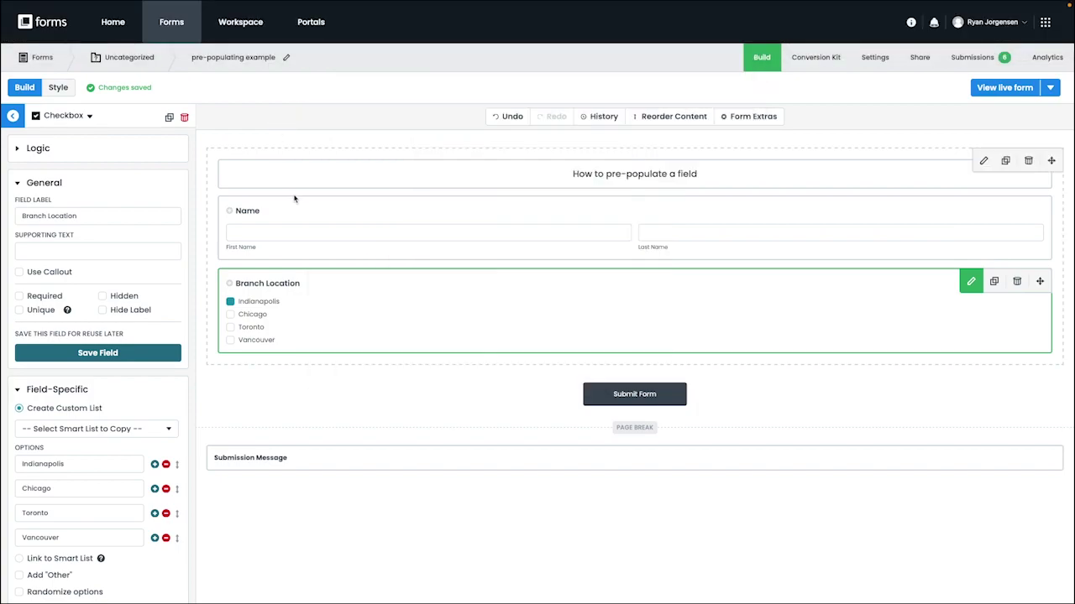
- Read the Name field's ID from the builder's full web address
{"action": "left_click", "coordinate": [294, 198]}
{"action": "mouse_move", "coordinate": [463, 51]}
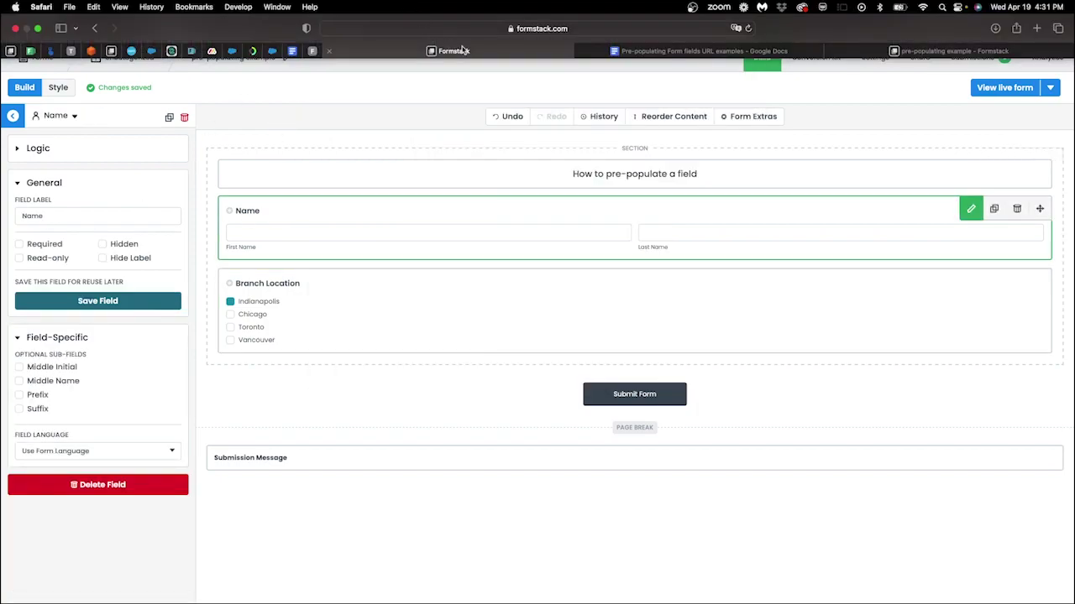
{"action": "left_click", "coordinate": [478, 29]}
{"action": "left_click", "coordinate": [613, 29]}
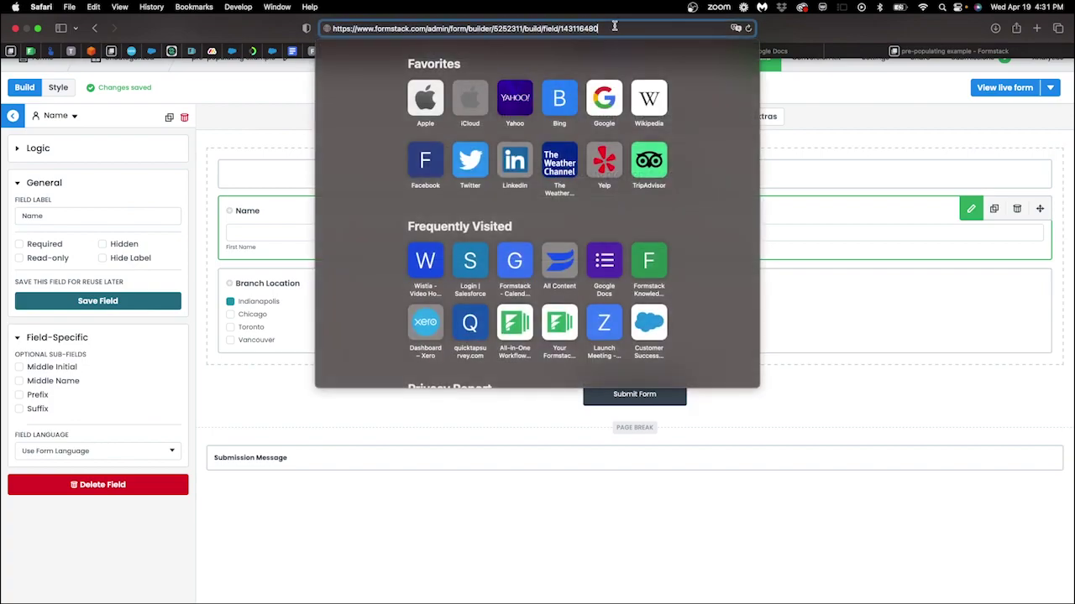
{"action": "left_click", "coordinate": [300, 98]}
- Switch to the Google Docs page of pre-populating URL examples
{"action": "mouse_move", "coordinate": [749, 10]}
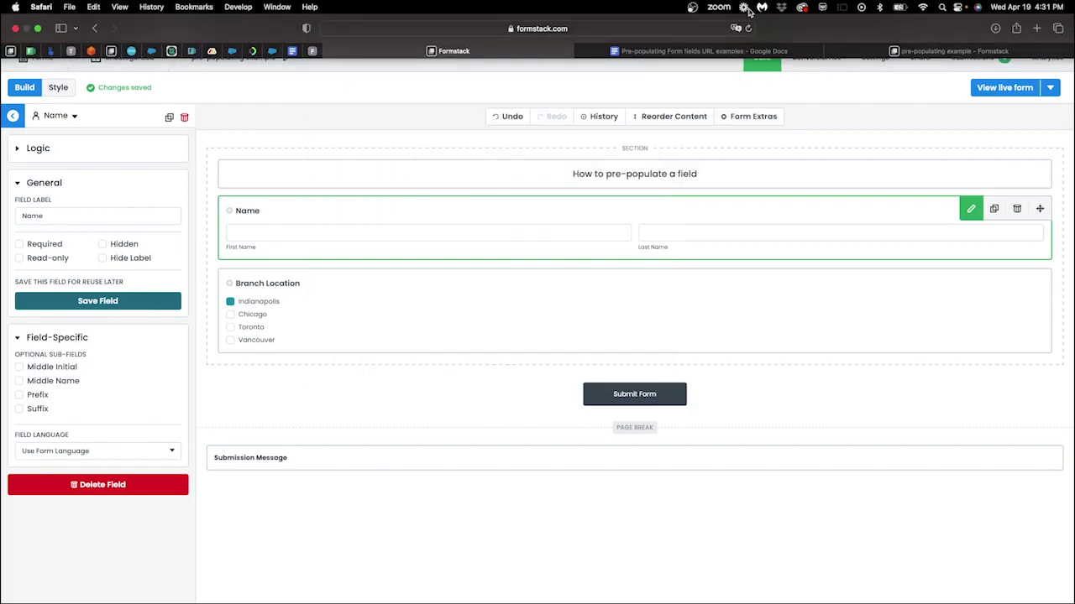
{"action": "left_click", "coordinate": [735, 52]}
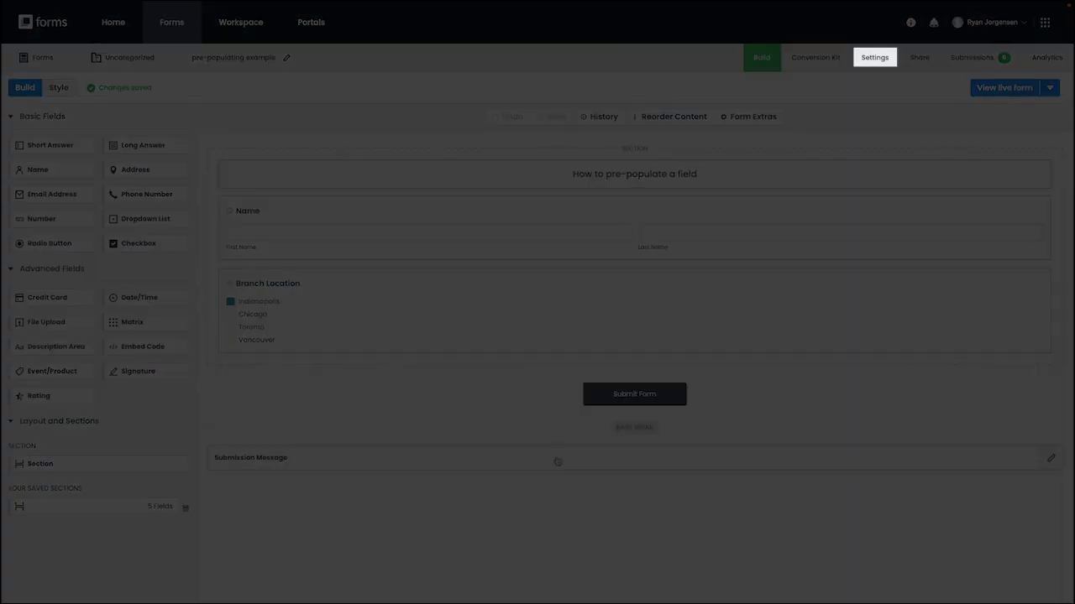
- Add a new submission message that redirects to a custom URL
{"action": "left_click", "coordinate": [557, 461]}
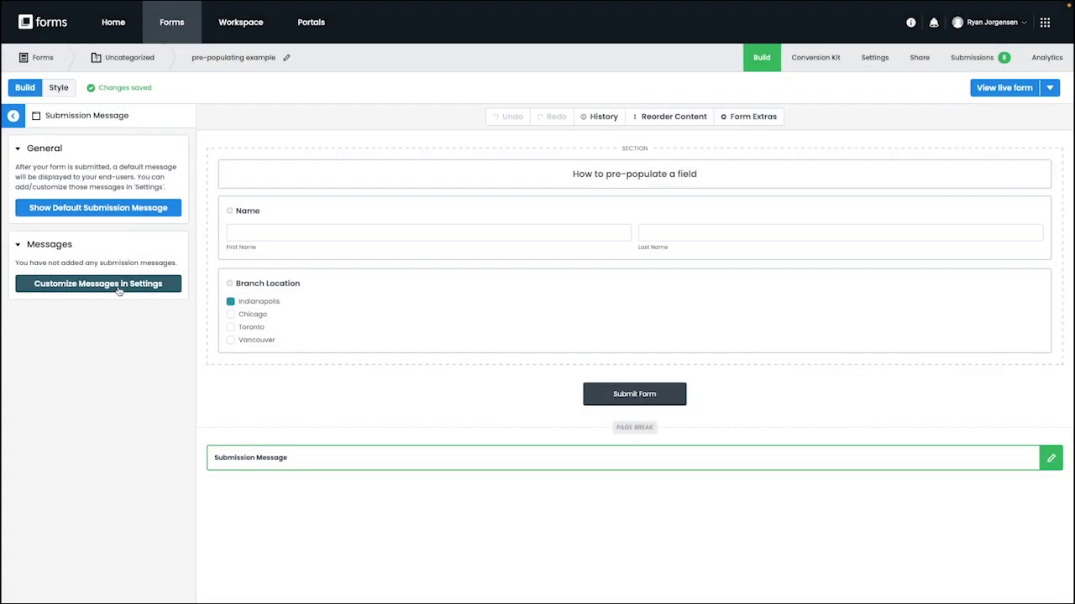
{"action": "left_click", "coordinate": [118, 286]}
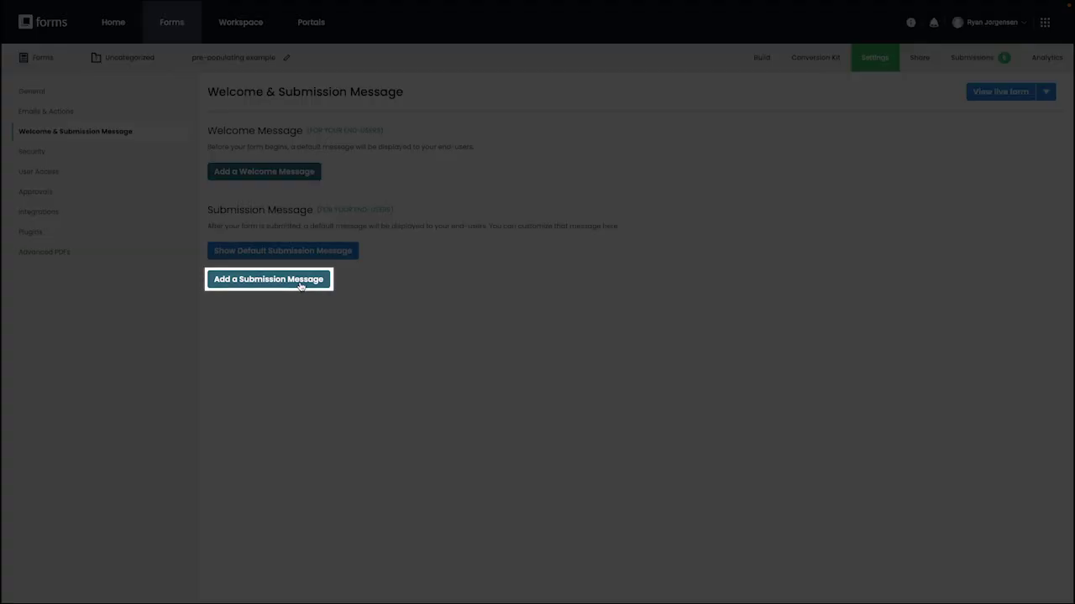
{"action": "left_click", "coordinate": [300, 287]}
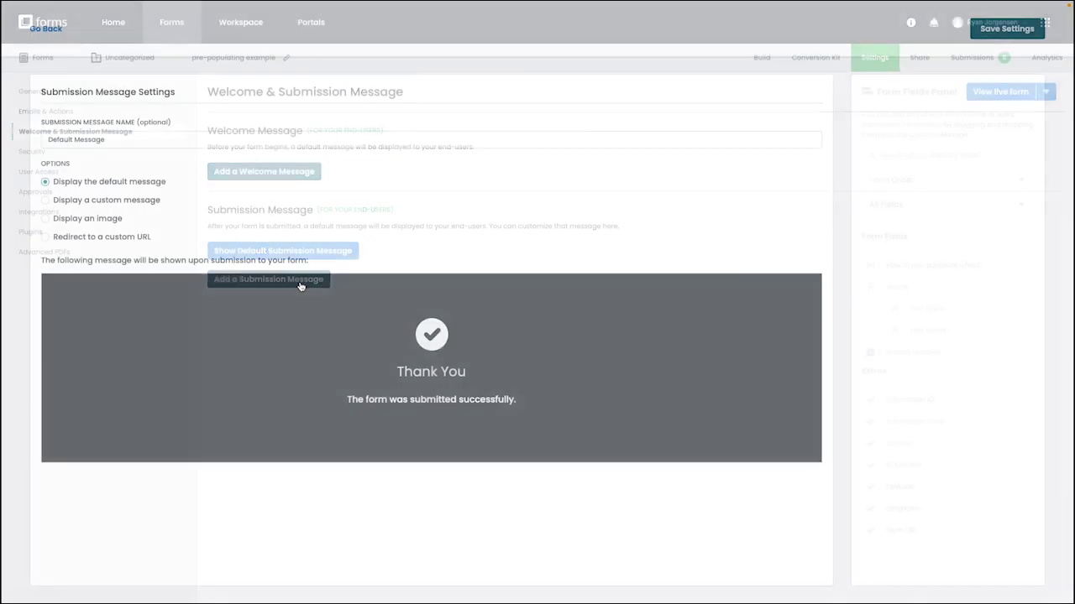
{"action": "left_click", "coordinate": [46, 238]}
- Select the pre-fill URL for passing info from the previous form in the notes
{"action": "left_click", "coordinate": [106, 279]}
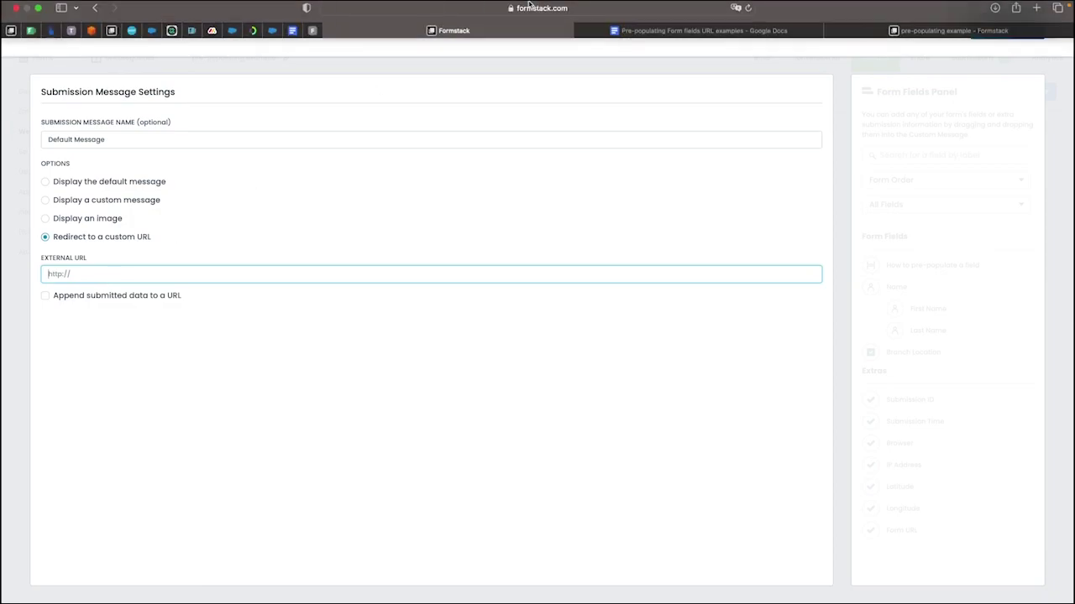
{"action": "left_click", "coordinate": [642, 49]}
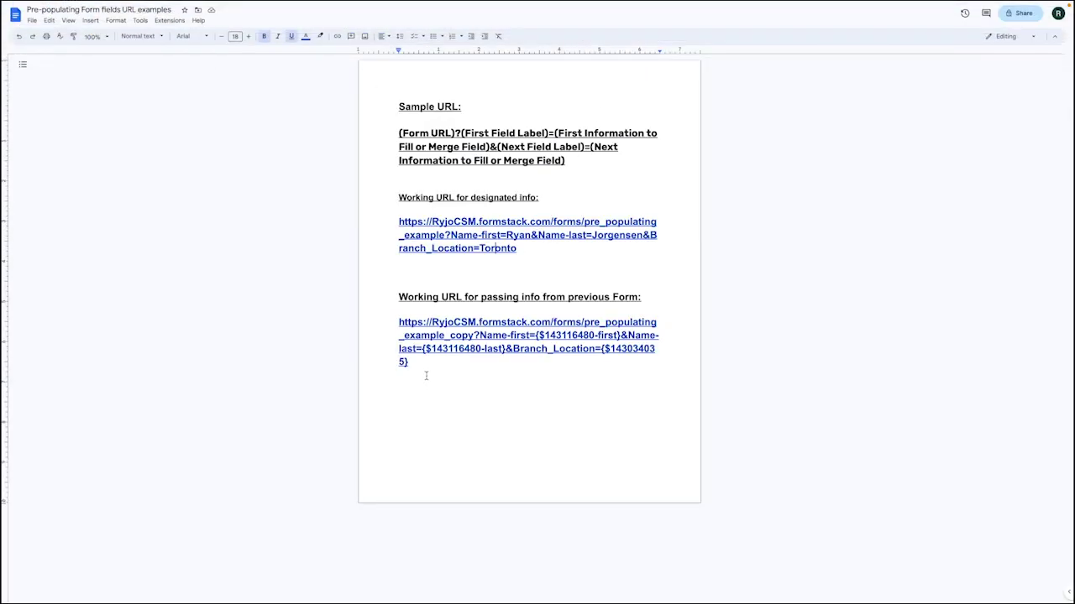
{"action": "left_click_drag", "start_coordinate": [426, 375], "coordinate": [394, 326]}
{"action": "key", "text": "super+c"}
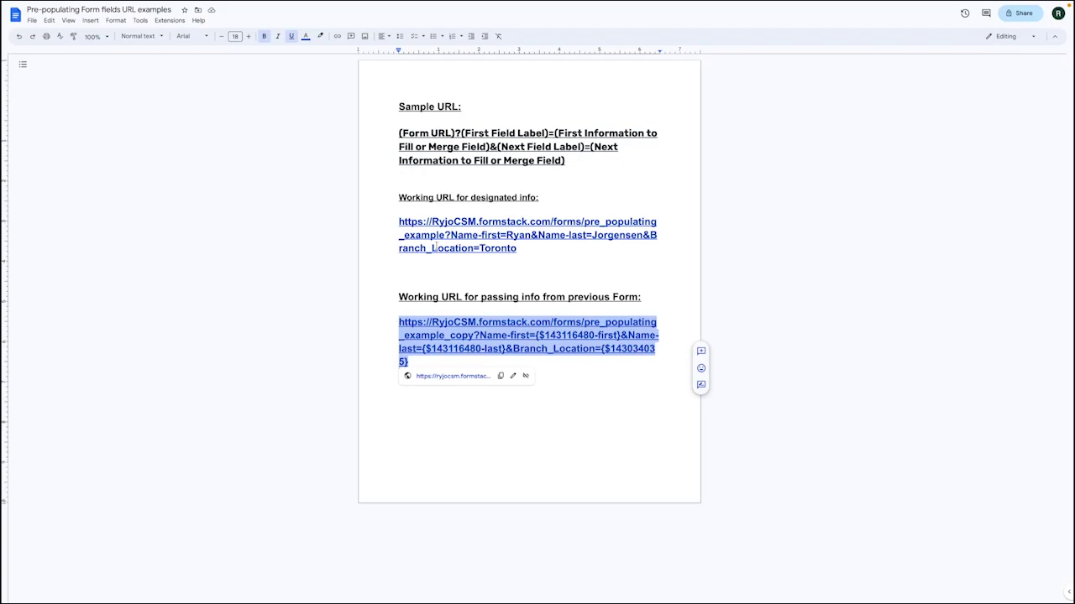
- Paste the pre-fill redirect URL, name the message 'Thank you for completing Part 1', and save
{"action": "left_click", "coordinate": [484, 52]}
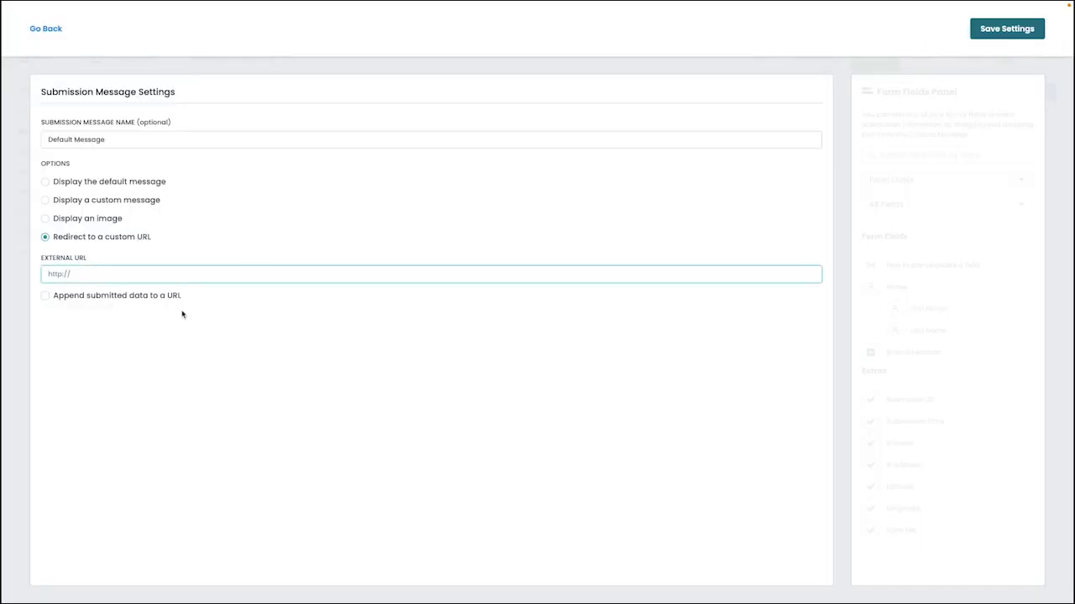
{"action": "key", "text": "super+v"}
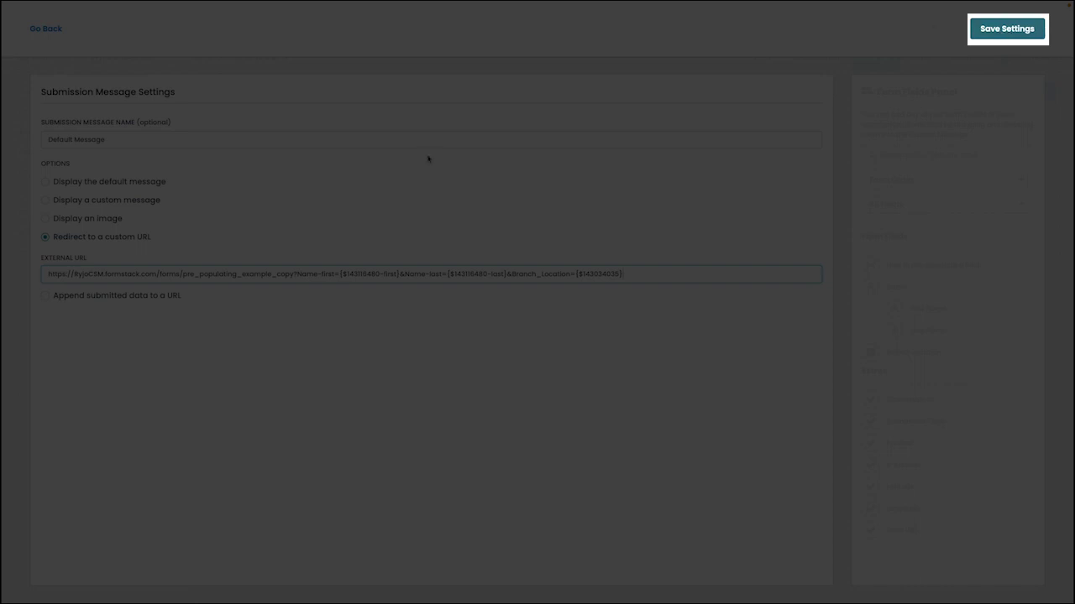
{"action": "left_click_drag", "start_coordinate": [252, 139], "coordinate": [47, 139]}
{"action": "key", "text": "BackSpace"}
{"action": "type", "text": "Thank you for completing mat"}
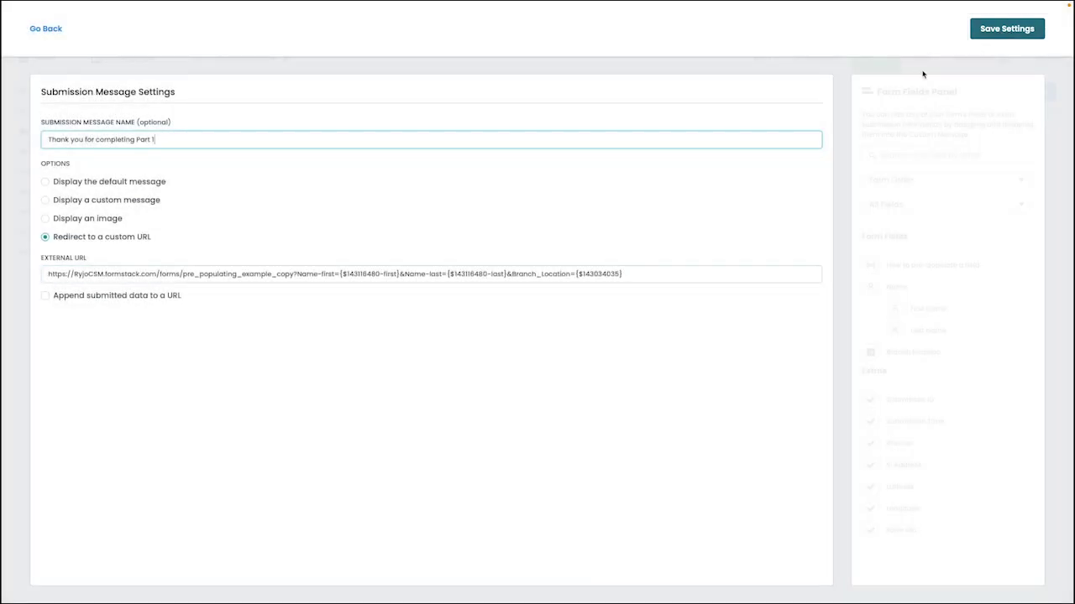
{"action": "left_click", "coordinate": [1003, 28]}
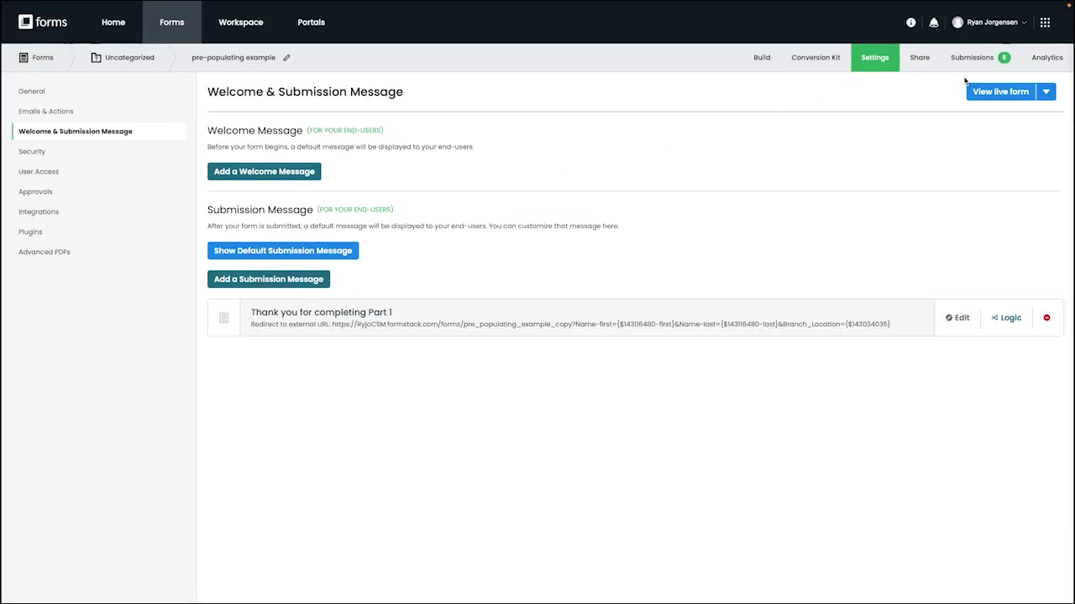
- Submit the live form with a first and last name and Toronto, then answer Yes
{"action": "left_click", "coordinate": [994, 95]}
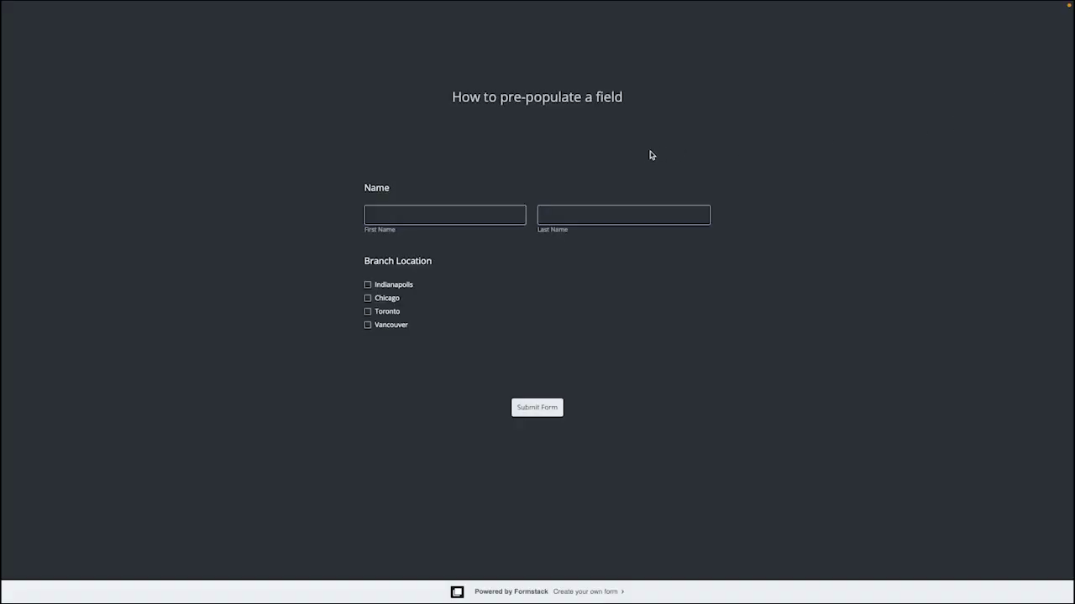
{"action": "left_click", "coordinate": [395, 218]}
{"action": "key", "text": "Tab"}
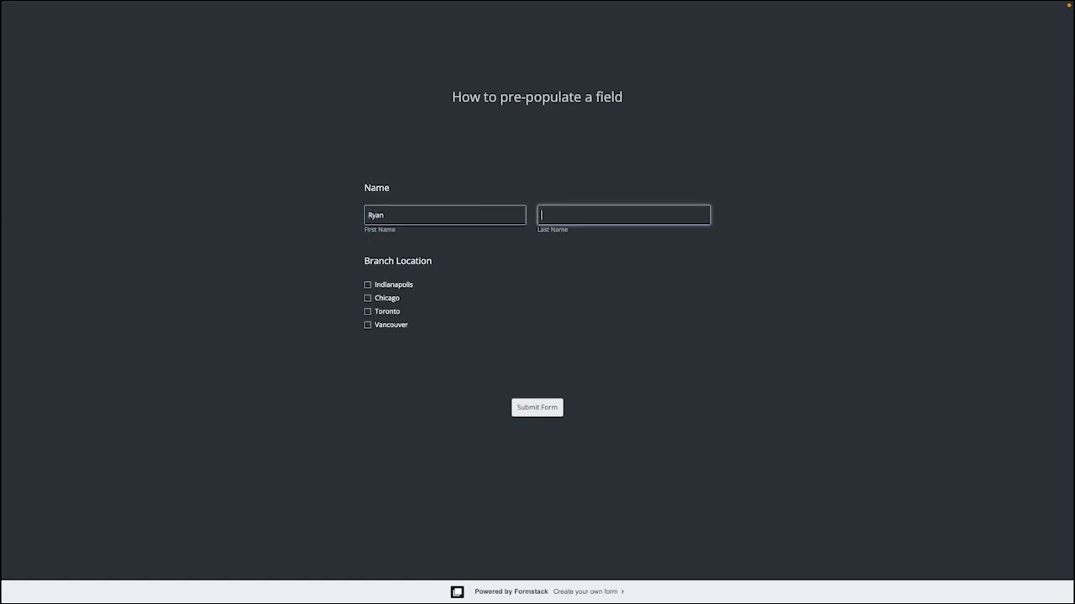
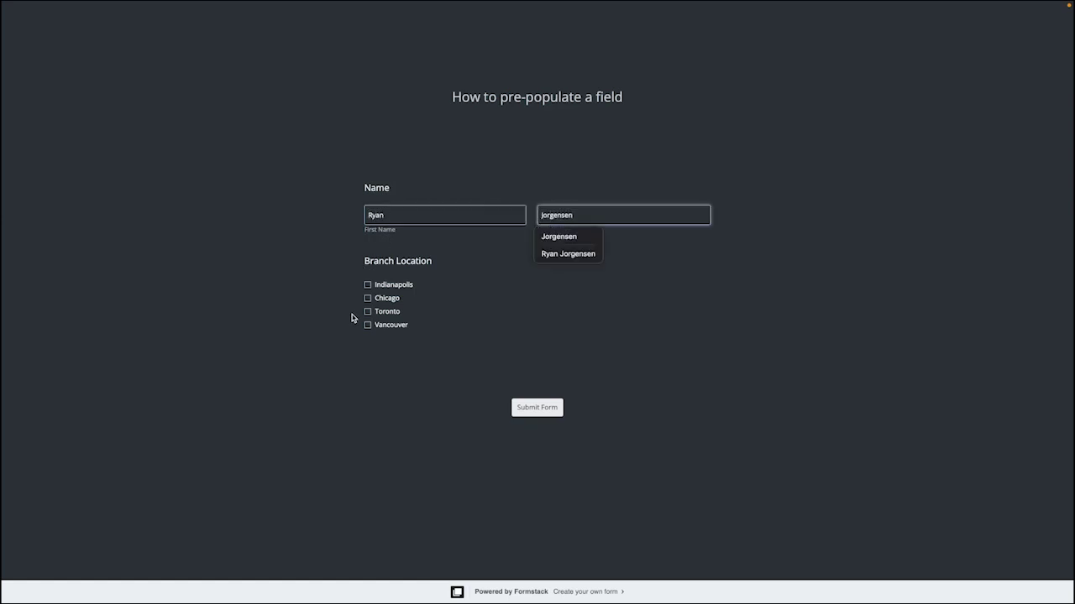
{"action": "left_click", "coordinate": [368, 312]}
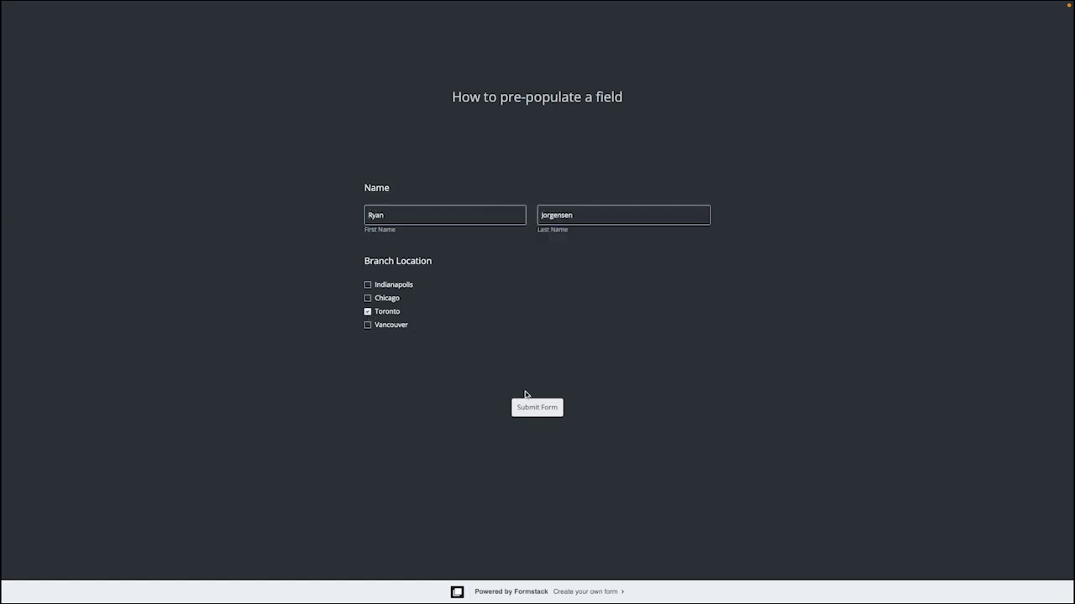
{"action": "left_click", "coordinate": [540, 409]}
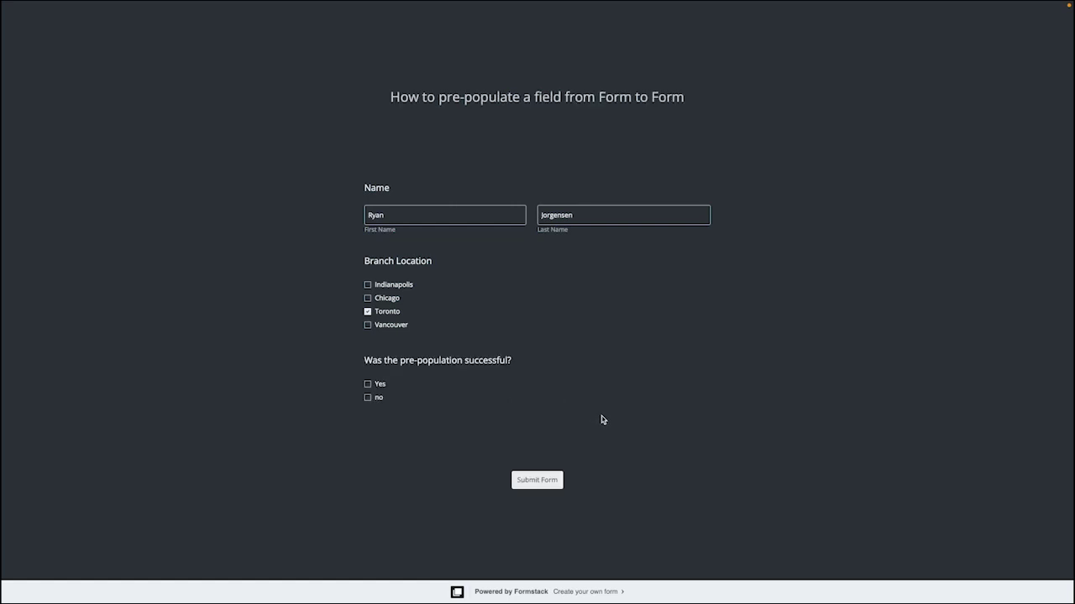
{"action": "left_click", "coordinate": [368, 384]}
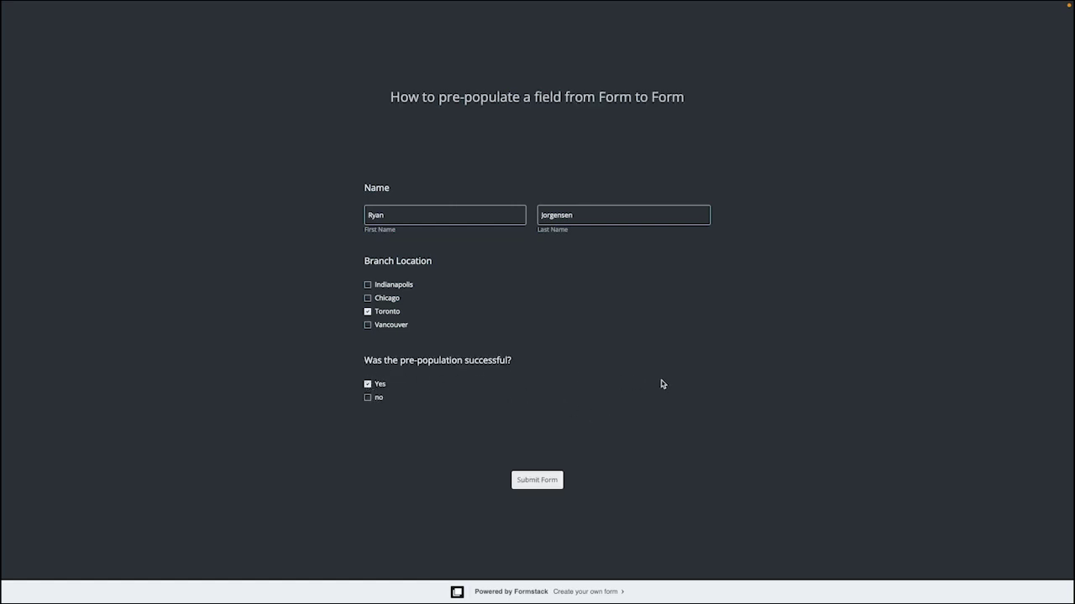